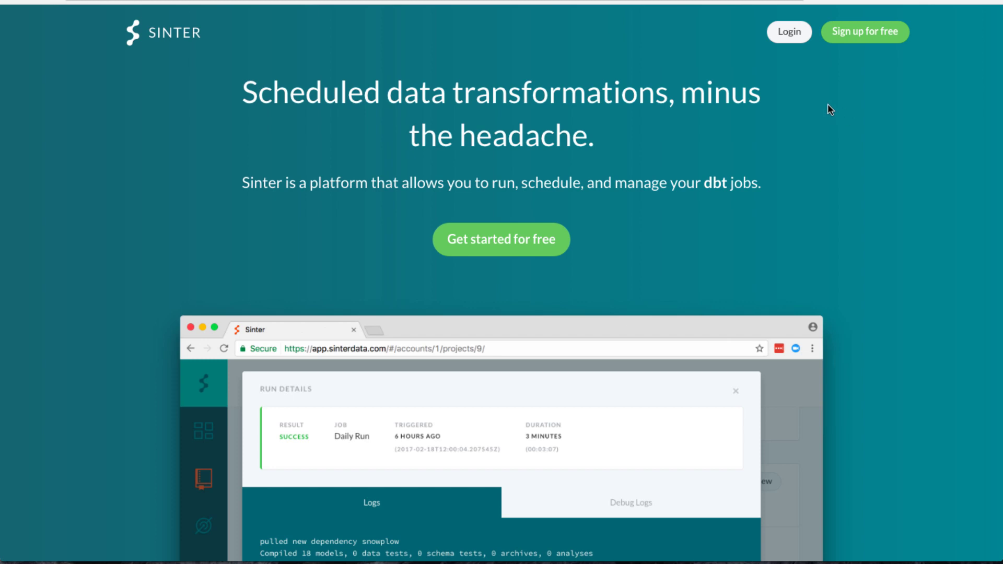
Get started with a free Sinter account by signing in with GitHub
key(super+l)
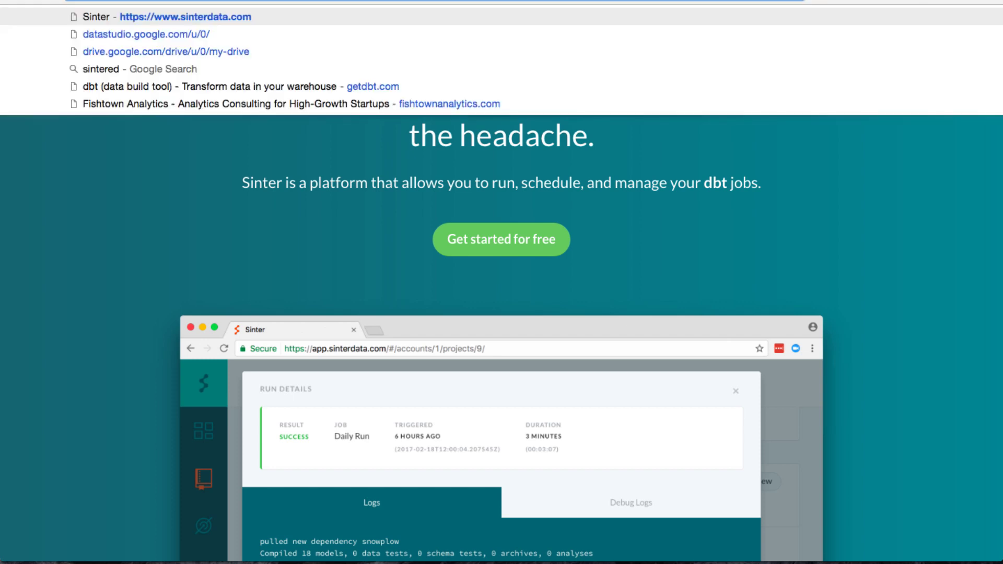
click(797, 185)
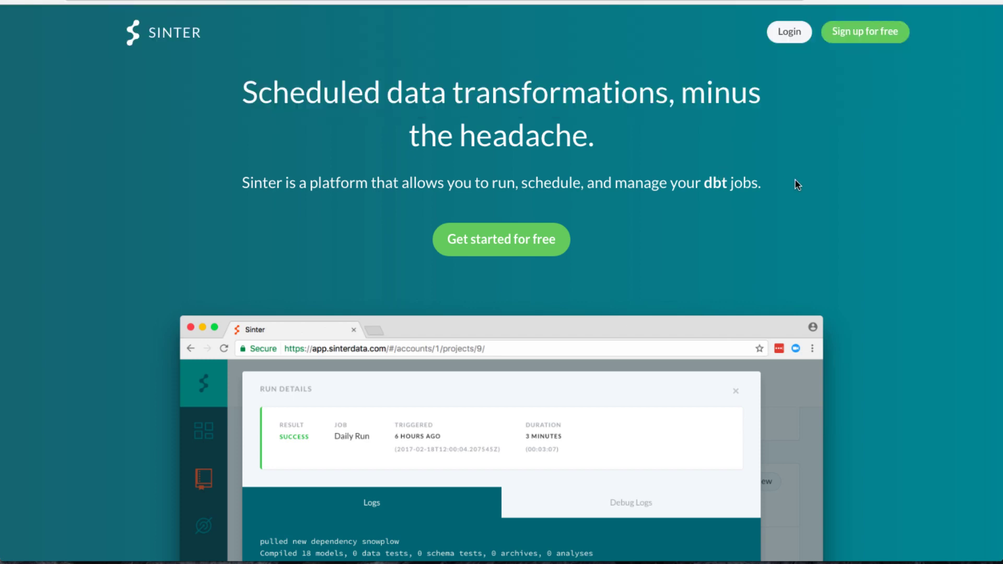
click(516, 241)
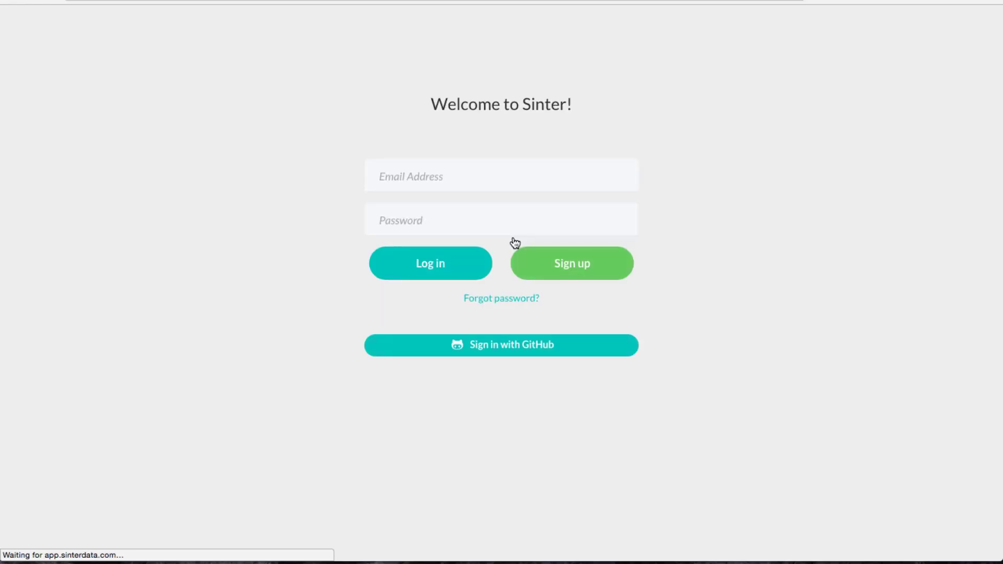
click(495, 351)
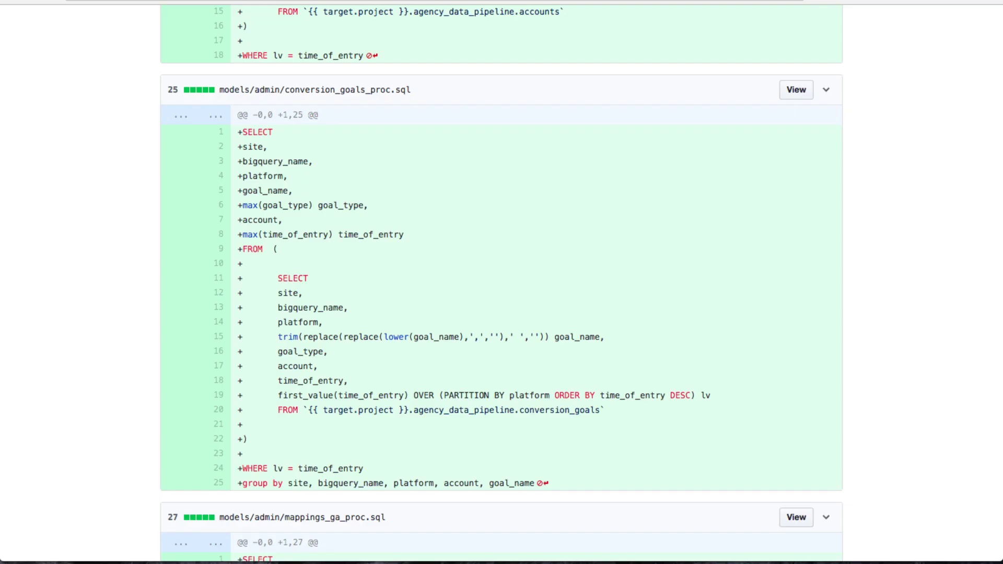
Copy the GitHub address of the agency-data-pipeline commit and paste it as the repository URL for Sinter's project import
key(super+l)
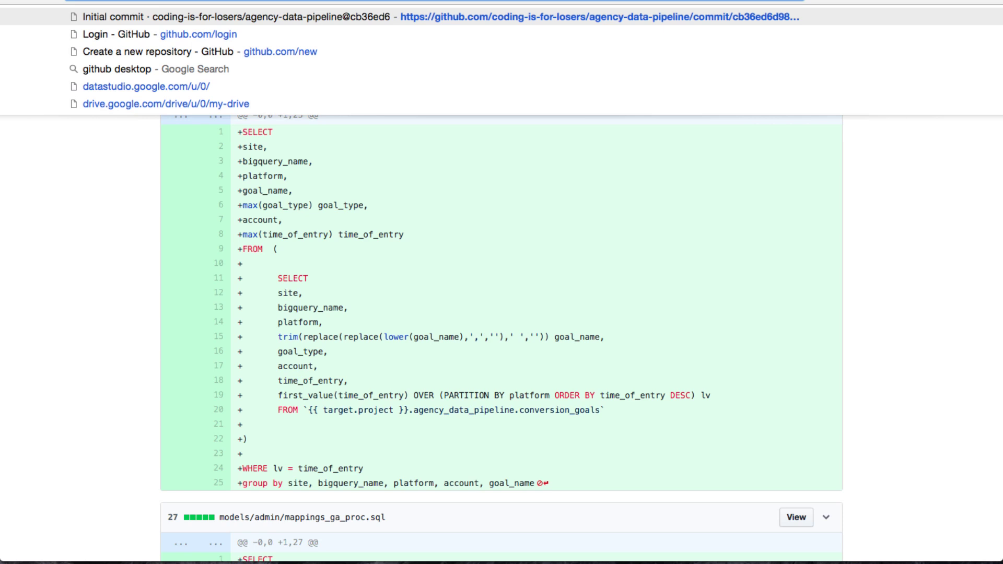
key(super+c)
key(super+Tab)
key(super+a)
key(super+v)
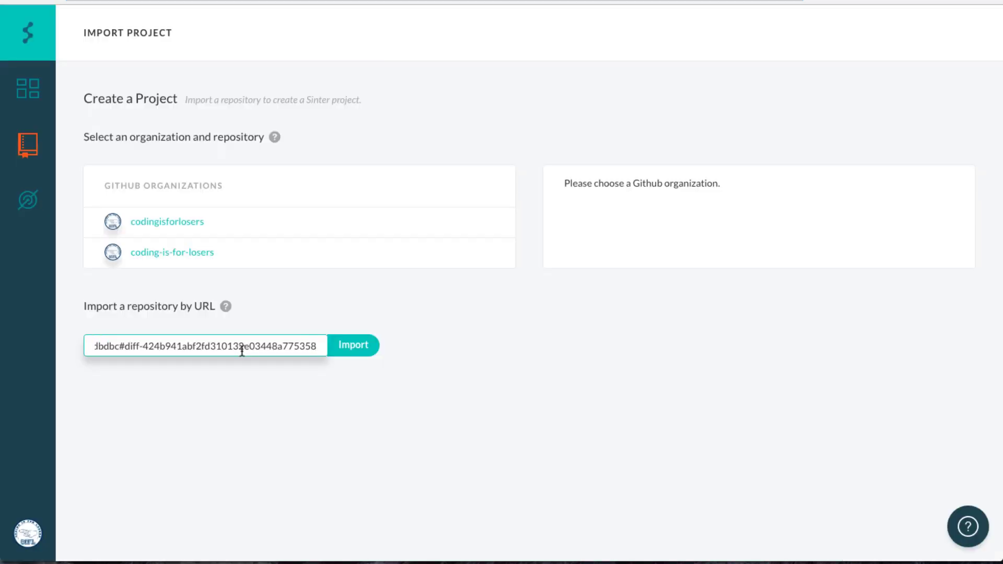
key(Left)
key(Left)
key(Left)
key(Left)
key(Left)
key(Left)
key(Left)
key(Left)
key(Left)
key(Left)
key(Left)
key(Left)
key(Left)
key(Left)
key(Left)
key(Left)
key(Left)
key(Left)
key(Left)
key(Left)
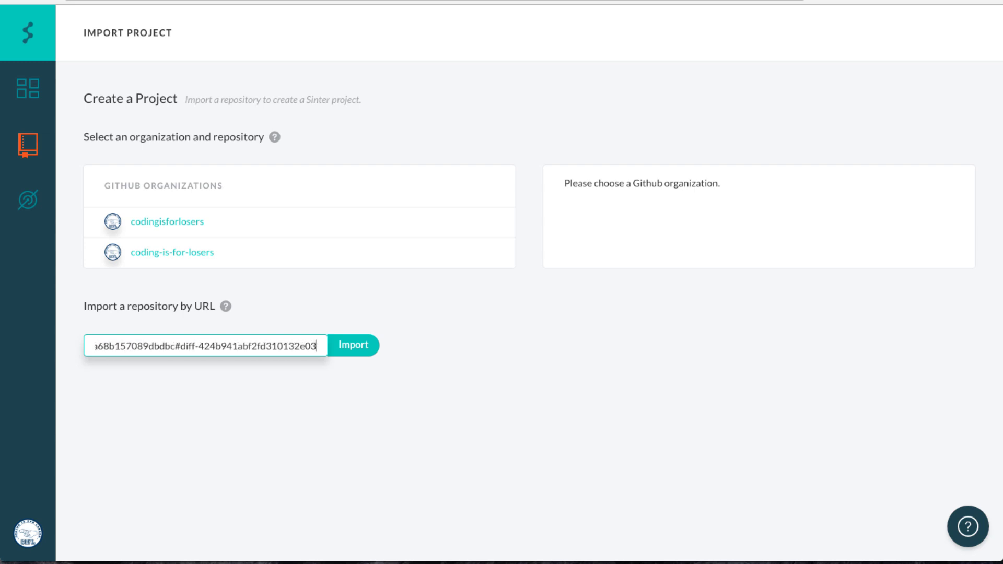
key(Left)
key(Left)
key(Left)
key(Left)
key(Left)
key(Left)
key(Left)
key(Left)
key(Left)
key(Left)
key(Left)
key(Left)
key(Left)
key(Left)
key(Left)
key(Left)
key(Left)
key(Left)
key(Left)
key(Left)
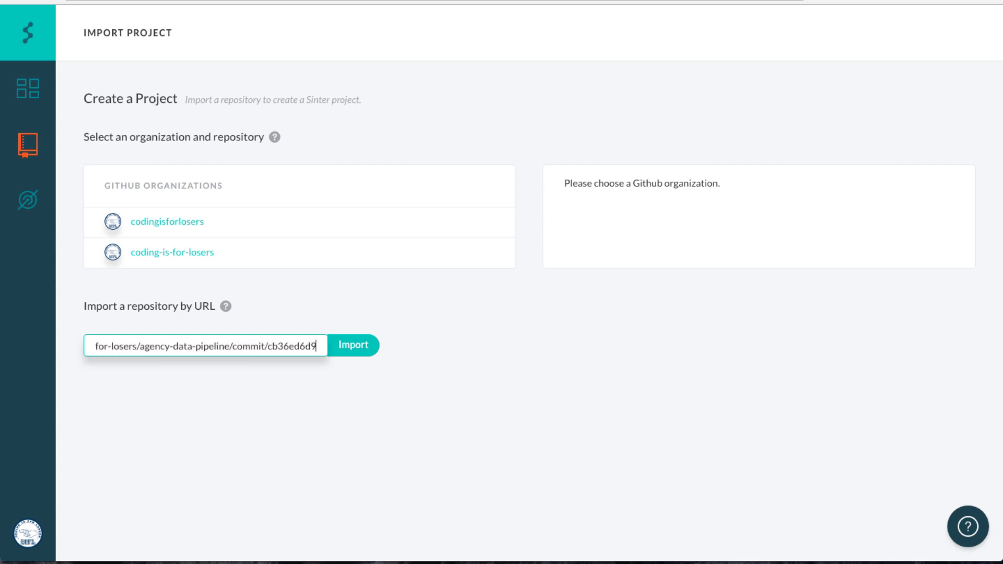
key(BackSpace)
key(BackSpace)
key(BackSpace)
key(BackSpace)
key(BackSpace)
key(BackSpace)
key(BackSpace)
key(BackSpace)
key(BackSpace)
key(BackSpace)
key(BackSpace)
key(BackSpace)
key(BackSpace)
key(BackSpace)
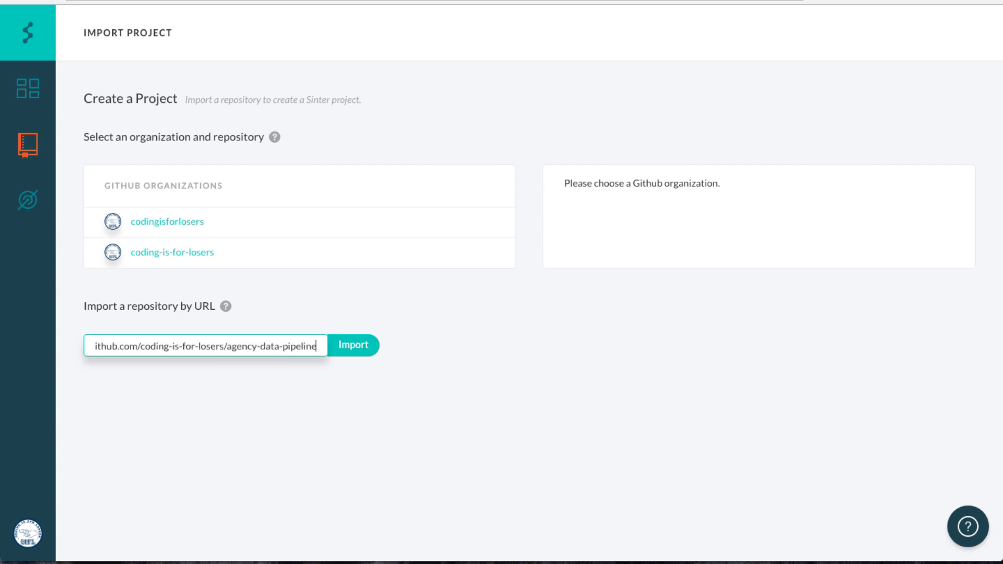
text(.git)
click(354, 346)
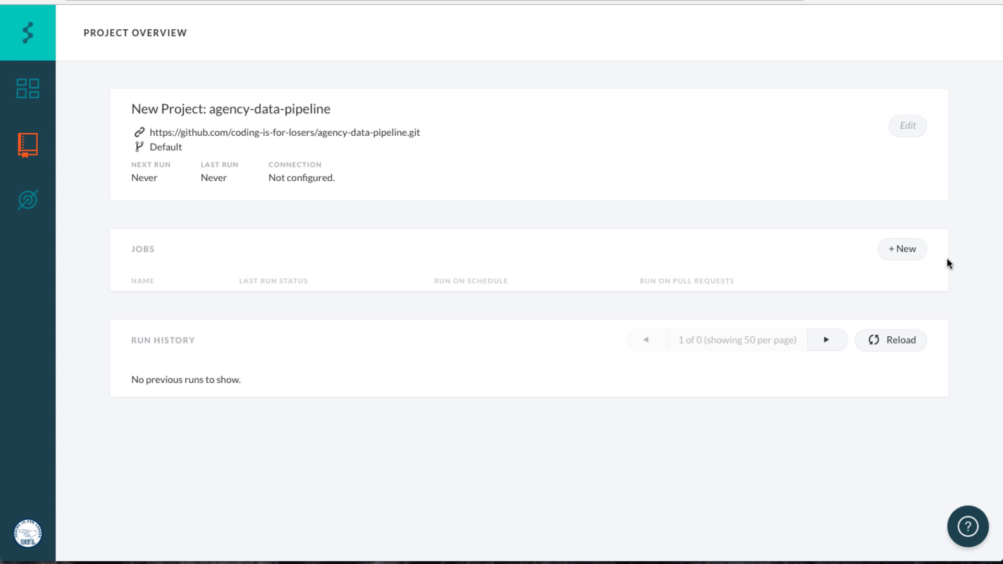
Create a new job in the project named "Overnight run", keeping dbt version 0.10.1
click(909, 256)
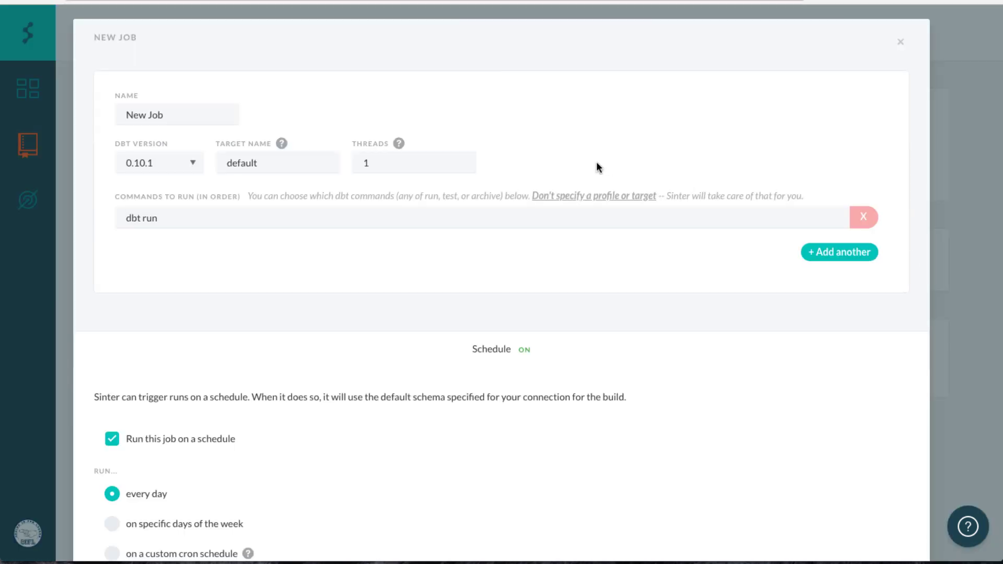
triple_click(175, 113)
text(Overnight run)
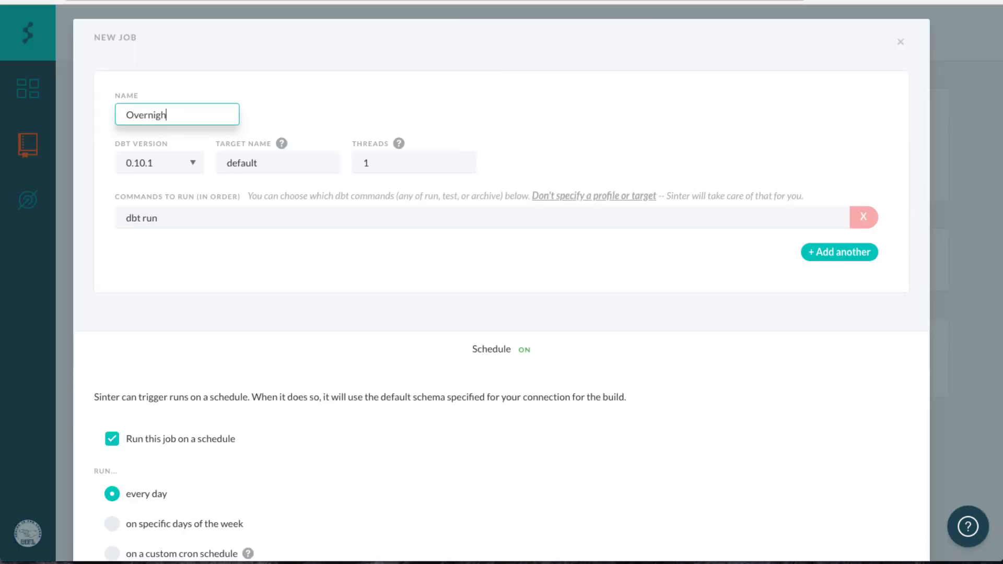
click(191, 162)
click(301, 103)
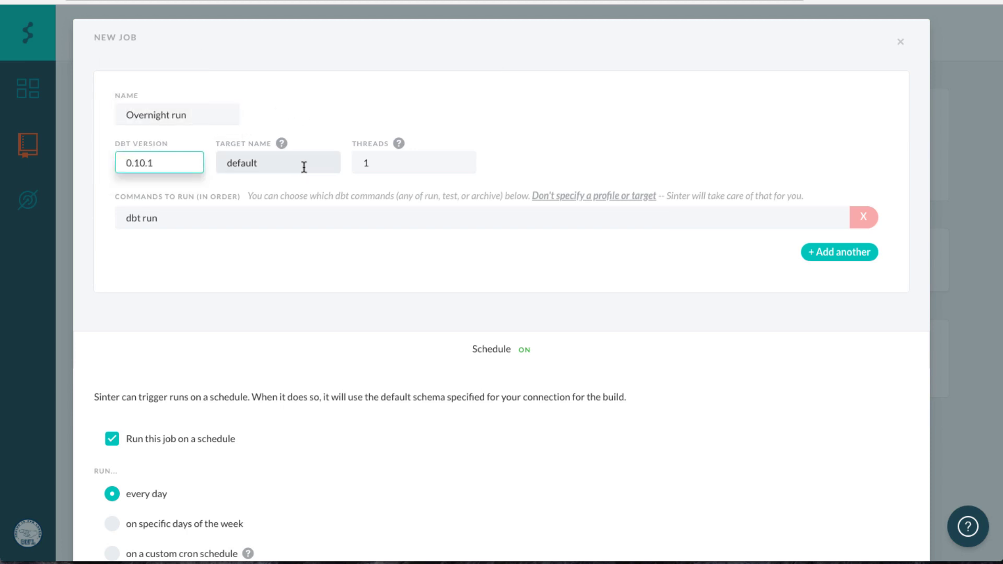
Set the job's number of threads to 4
click(412, 171)
text(4)
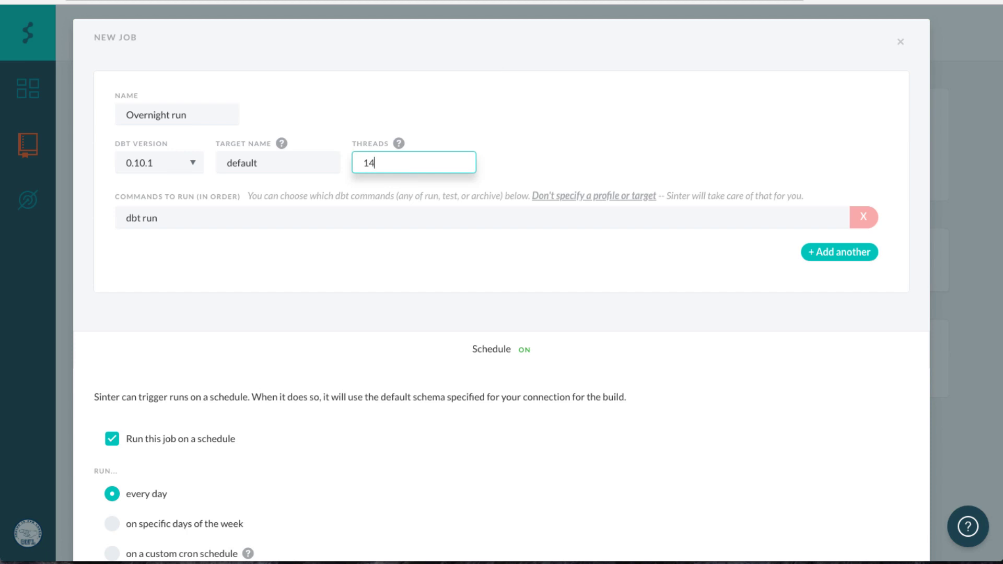
key(BackSpace)
key(BackSpace)
text(4)
click(406, 223)
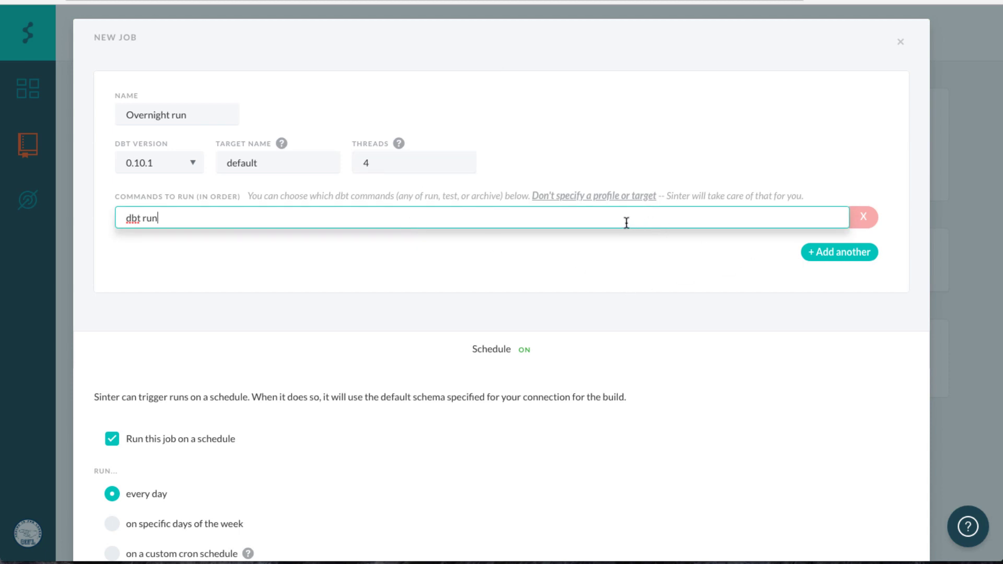
text(--ver)
key(BackSpace)
key(BackSpace)
key(BackSpace)
click(904, 217)
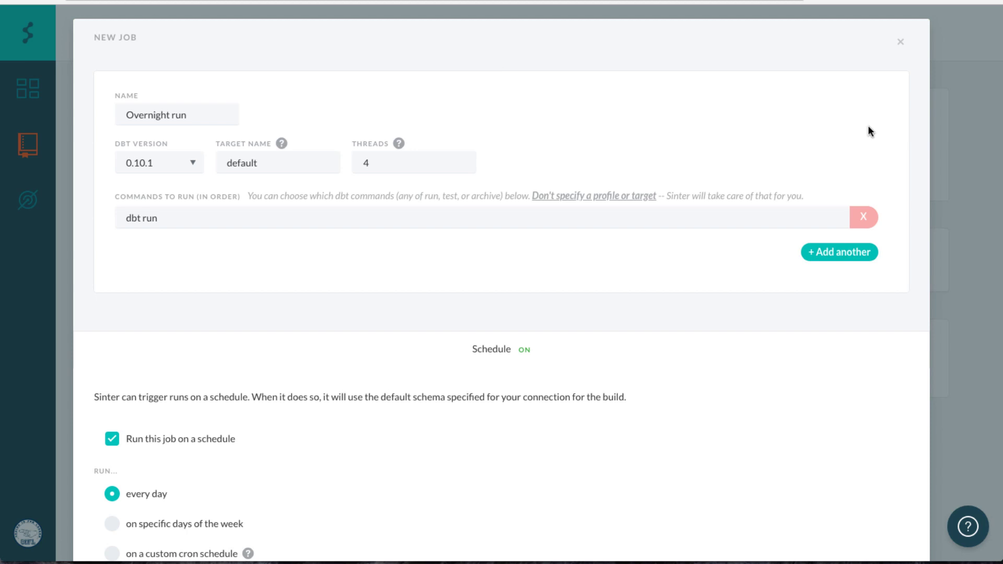
Schedule the job to run every day at exactly 8 UTC and save it
scroll(867, 152, down, 3)
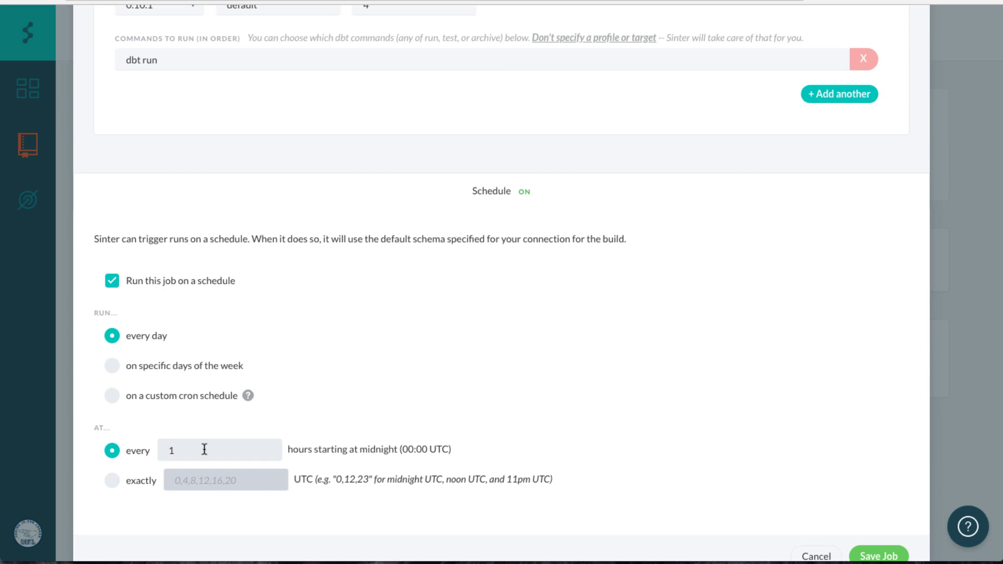
click(130, 484)
click(204, 480)
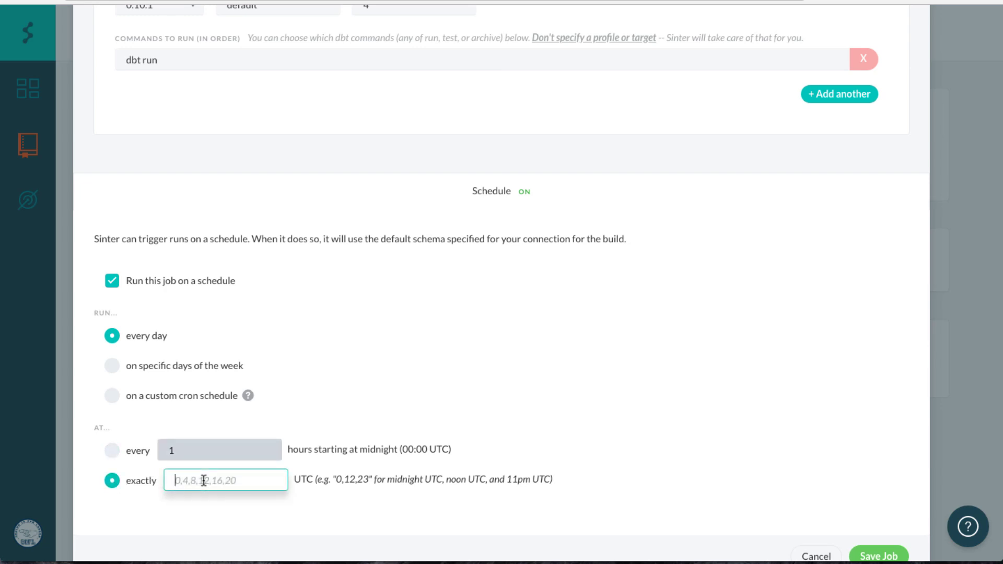
text(8)
scroll(526, 424, down, 1)
scroll(832, 448, up, 3)
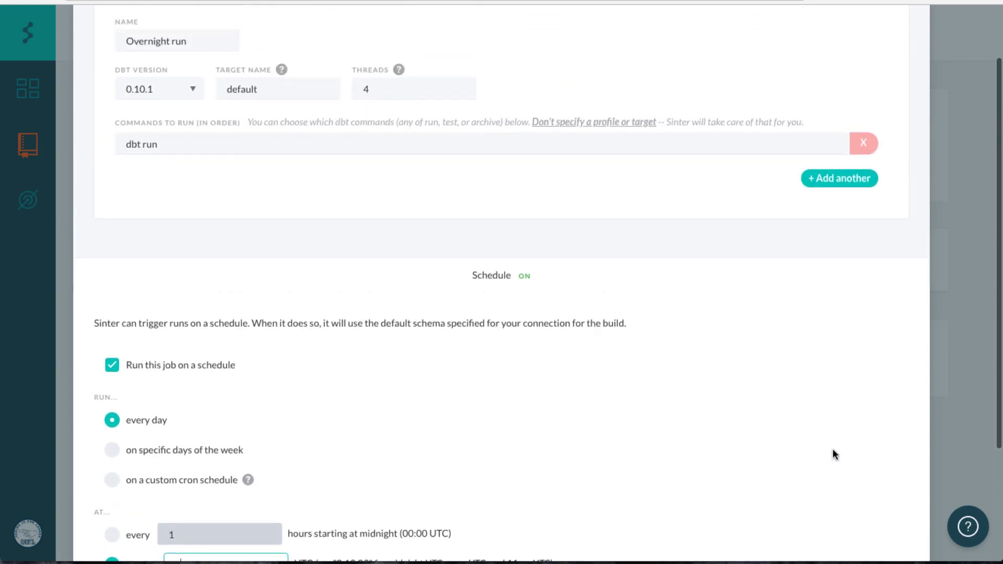
scroll(832, 448, up, 1)
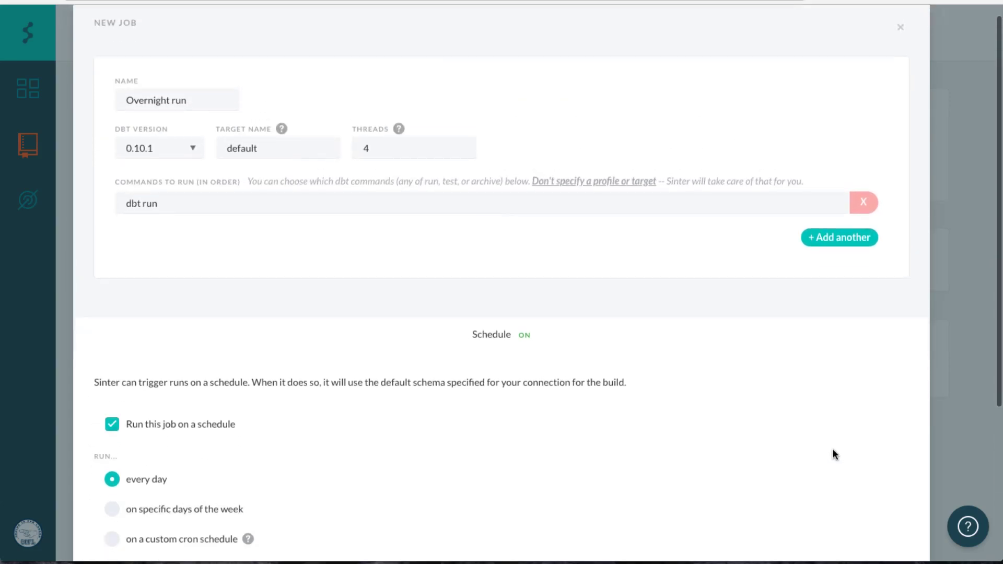
scroll(832, 448, down, 4)
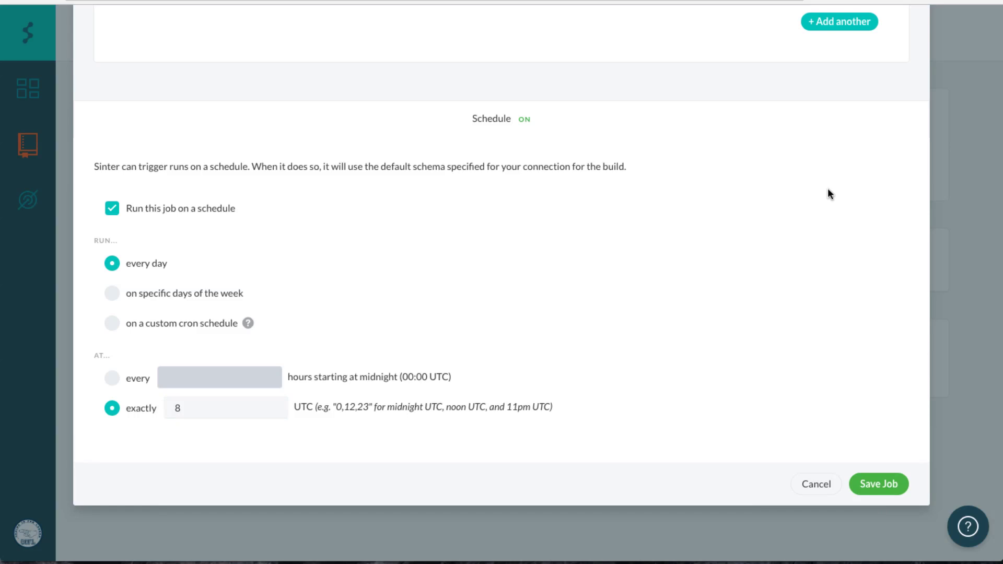
click(882, 484)
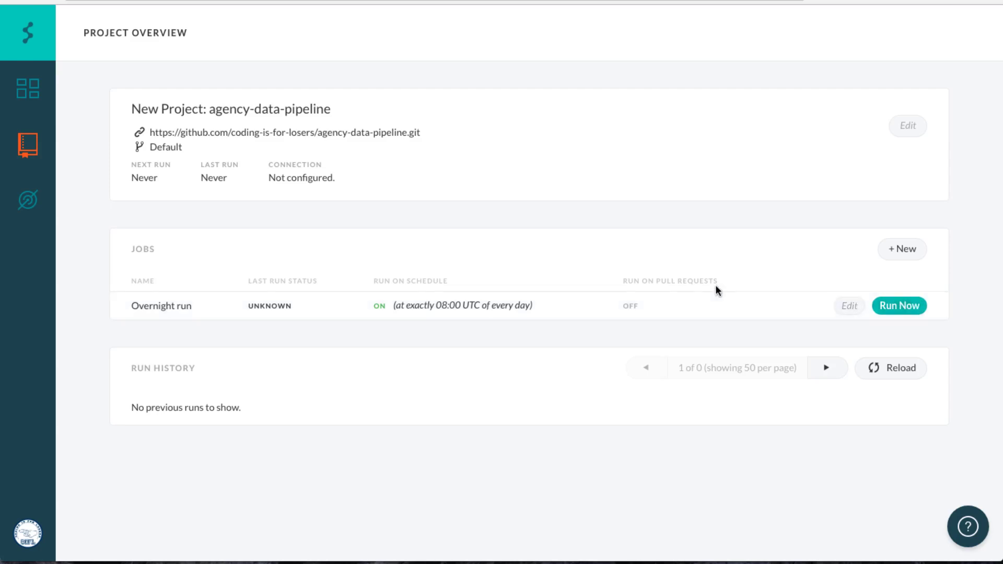
Start the Overnight run job immediately and cancel the queued run
click(902, 307)
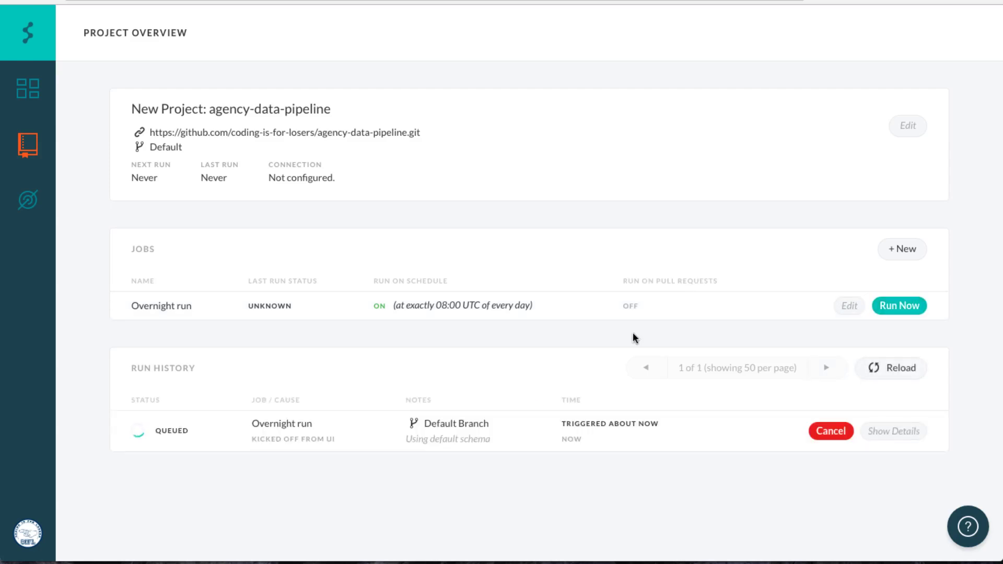
click(836, 433)
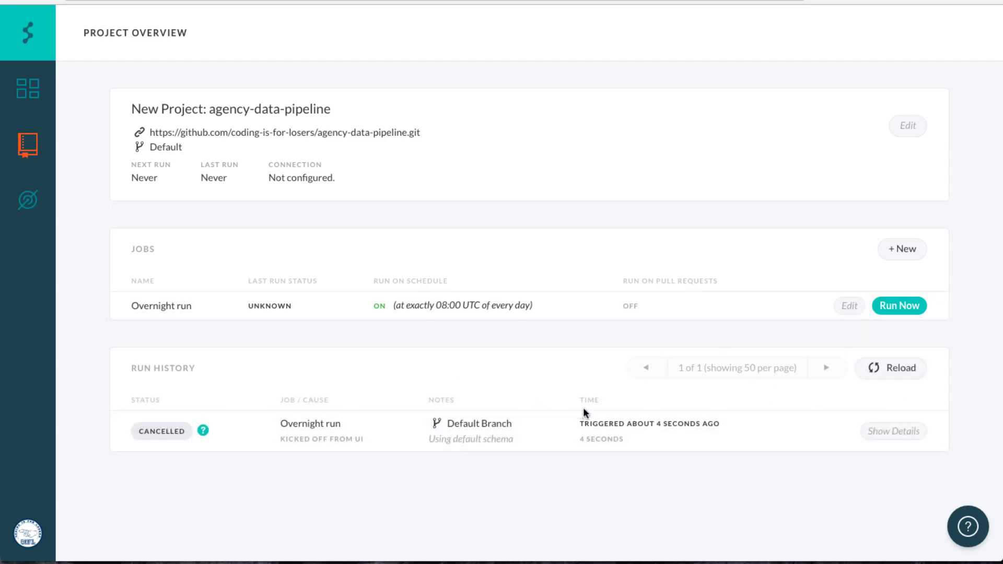
View the details of the cancelled run and close them
click(897, 434)
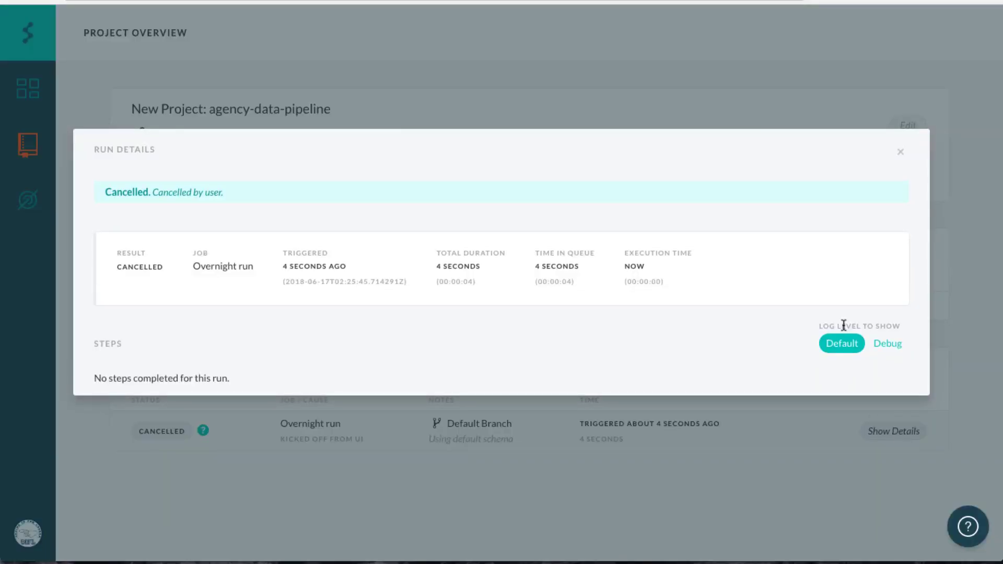
click(900, 154)
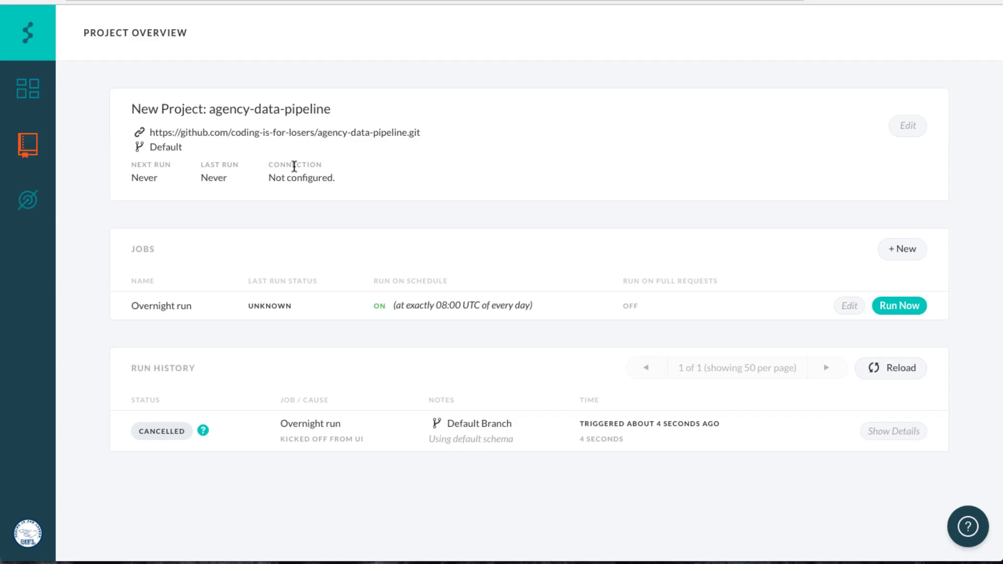
Review the project's Options, Notifications and Repository settings, including the notification types and the connection setting
click(913, 127)
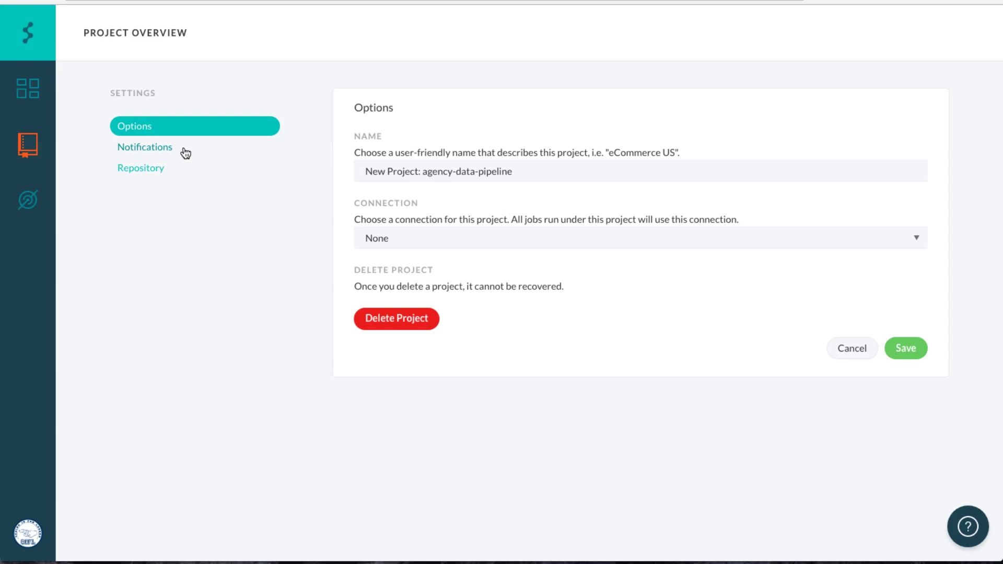
click(185, 152)
click(910, 110)
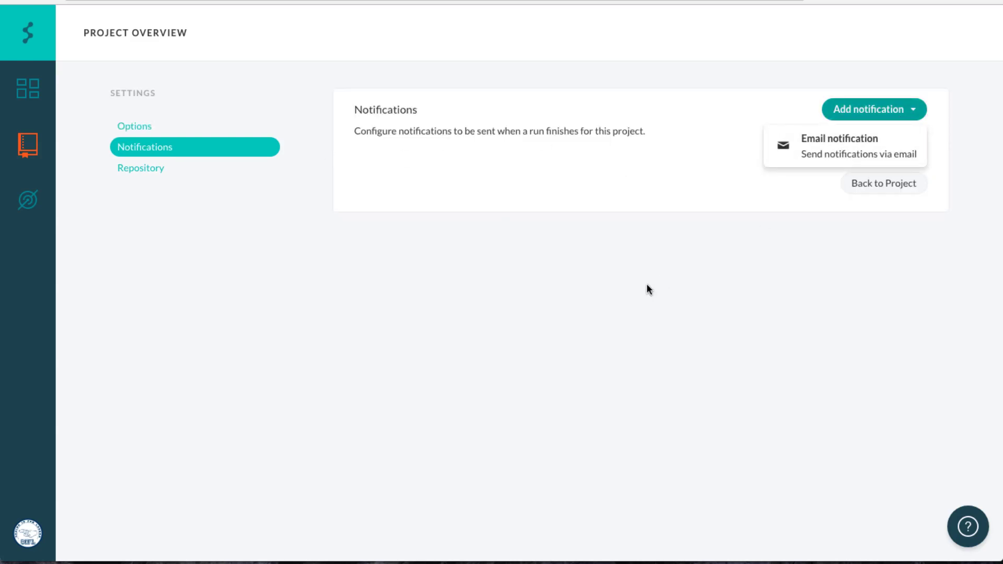
click(713, 252)
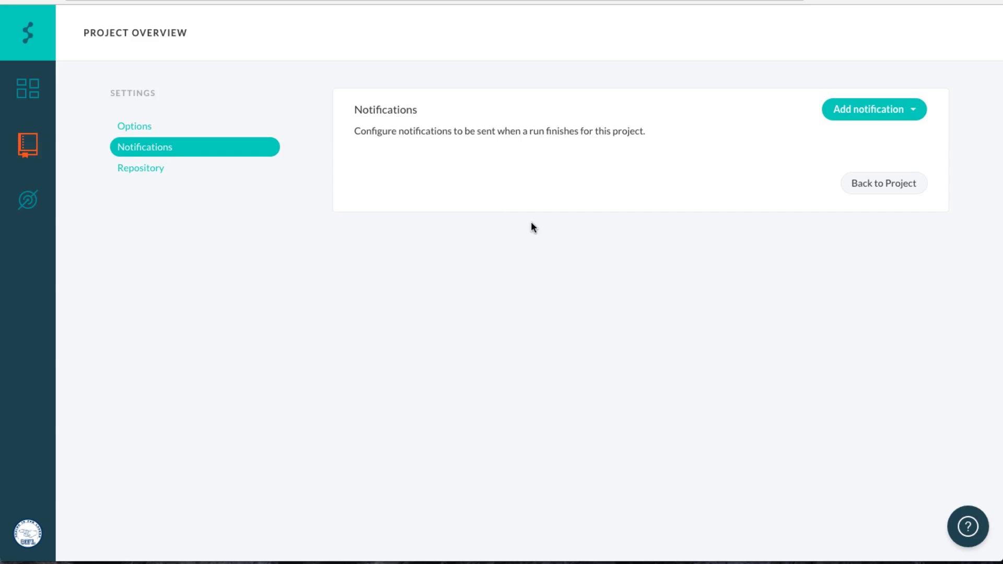
click(195, 171)
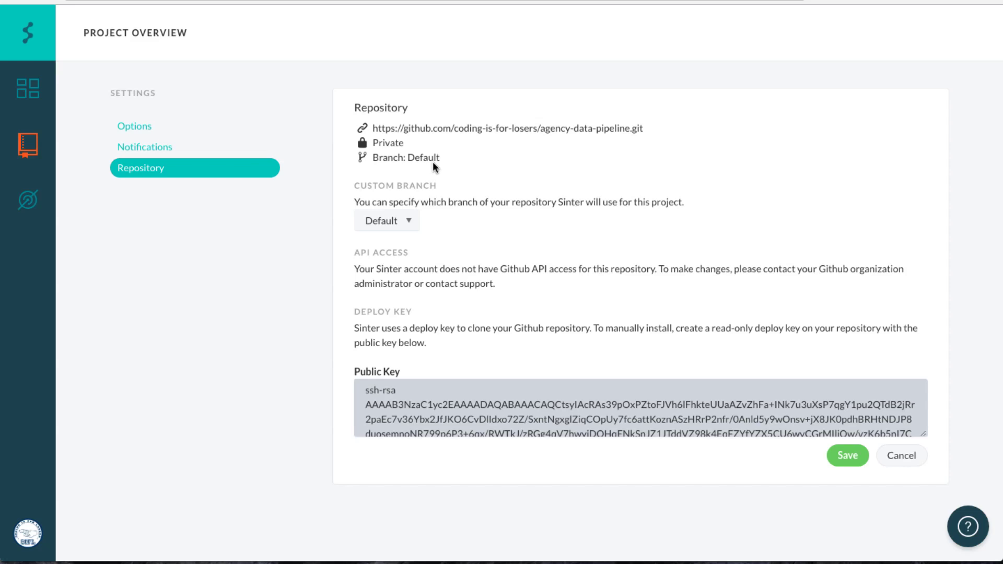
click(200, 131)
click(184, 172)
click(170, 129)
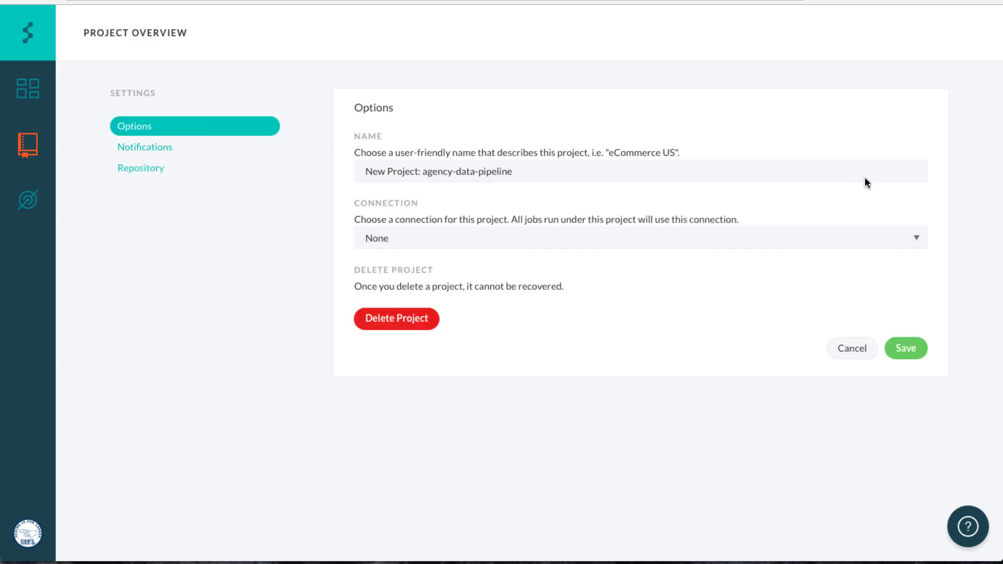
click(211, 172)
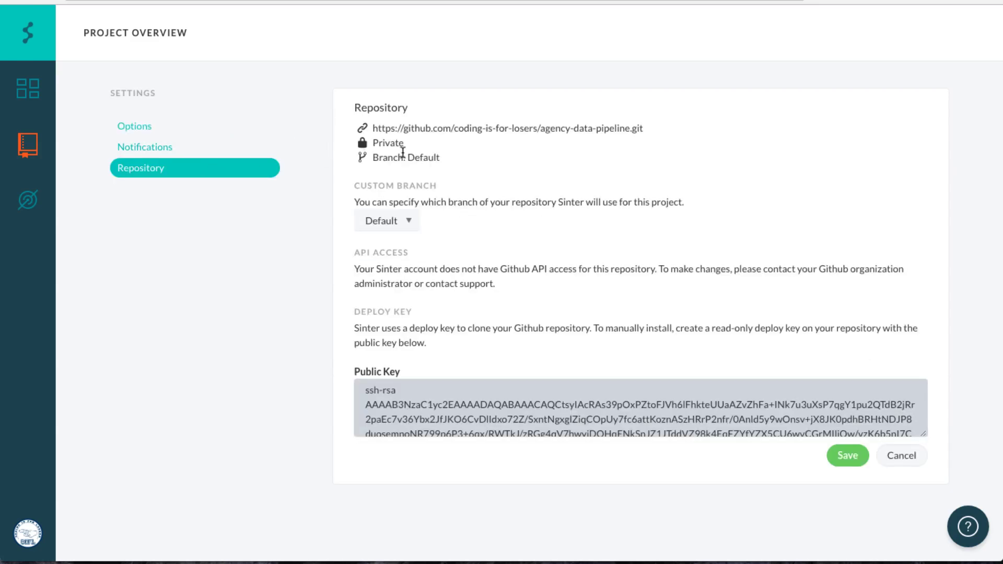
click(169, 148)
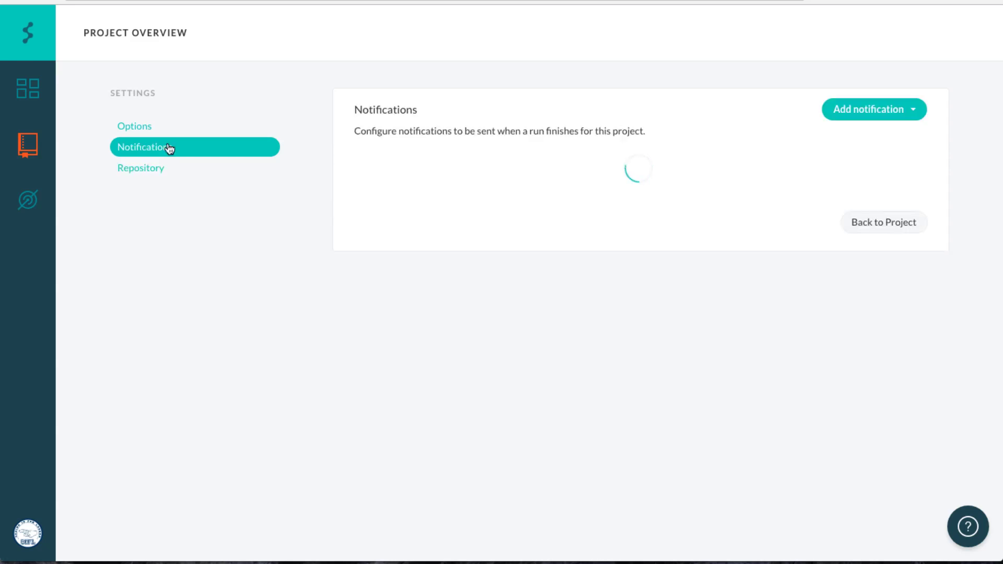
click(134, 126)
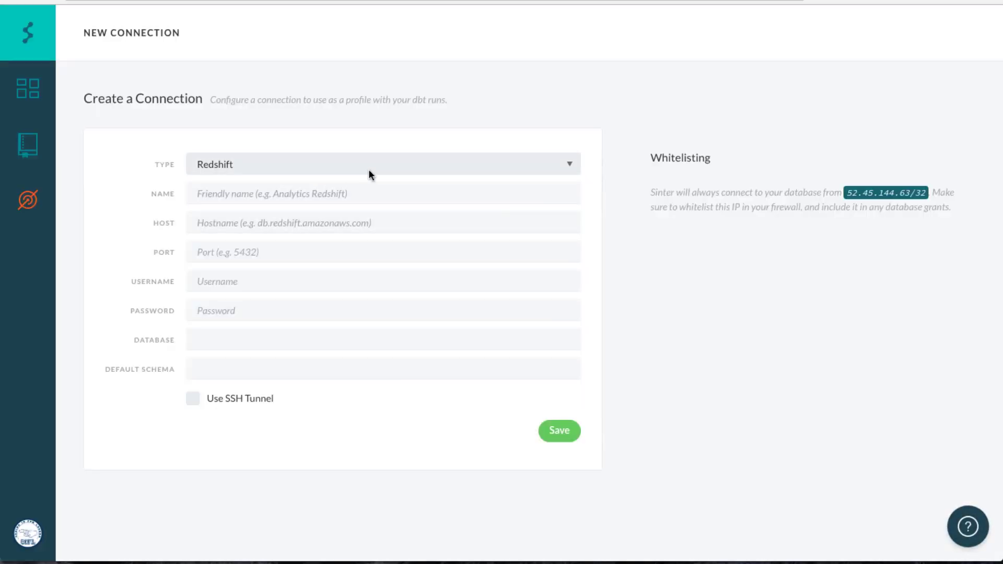
Set the new connection's type to Bigquery
click(433, 163)
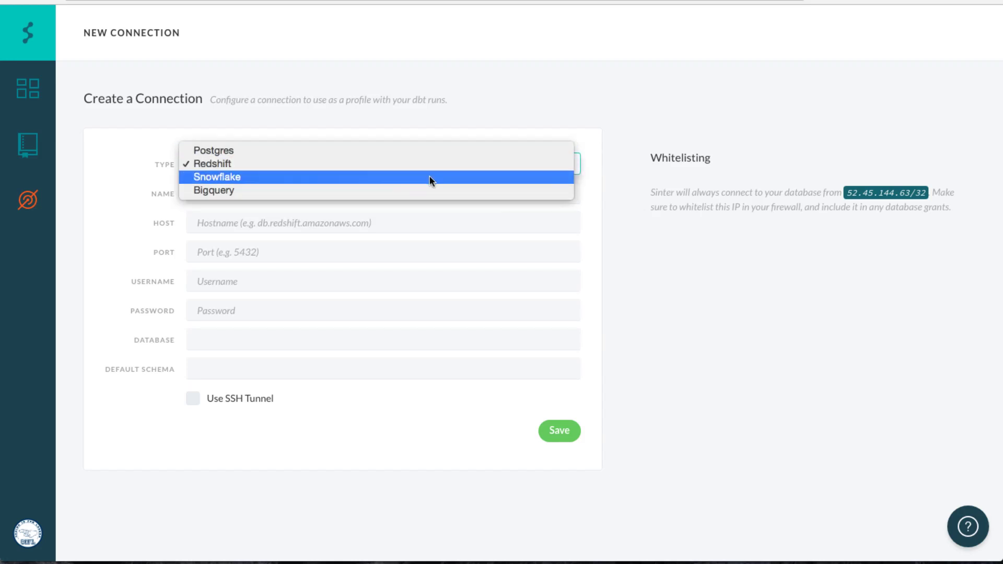
click(421, 190)
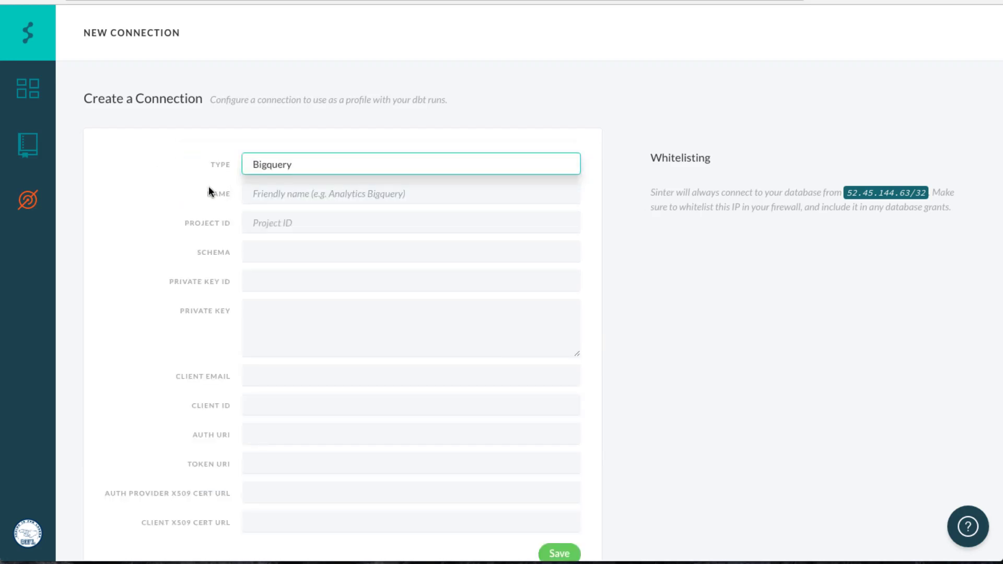
scroll(201, 222, down, 2)
Switch to Sublime Text to check the project ID in the service account JSON file, and return to the connection form in Chrome
key(super+Tab)
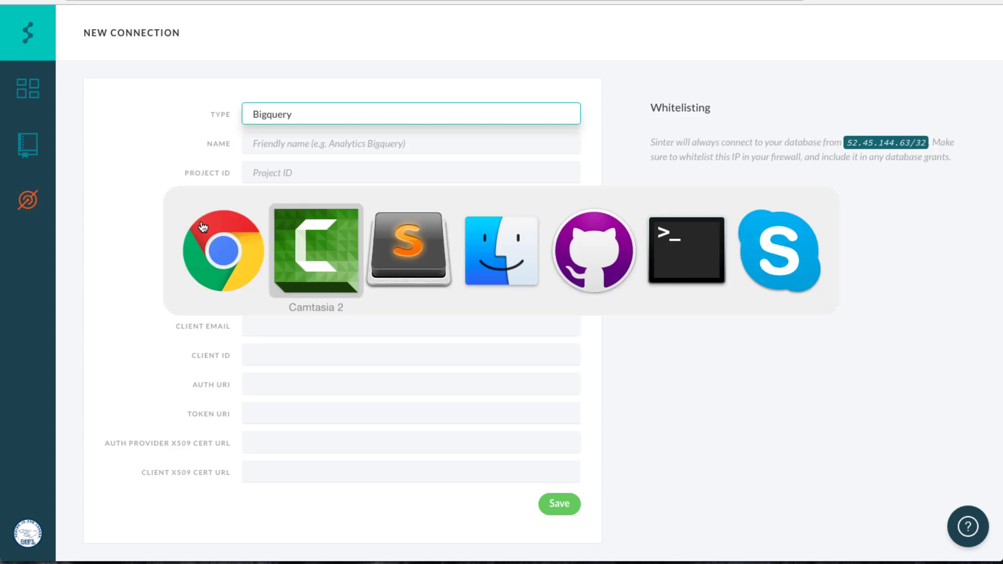
key(super+Tab)
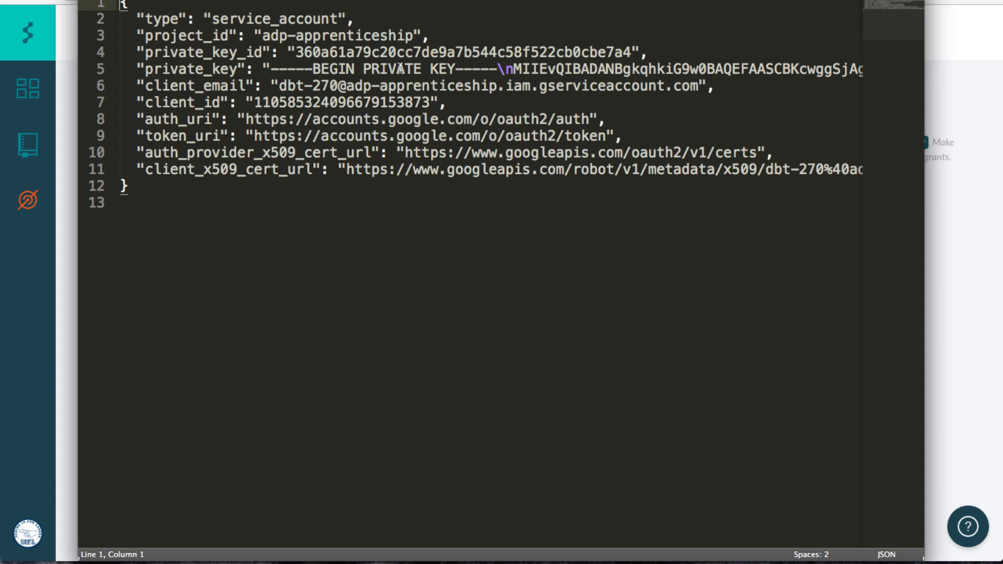
key(super+Tab)
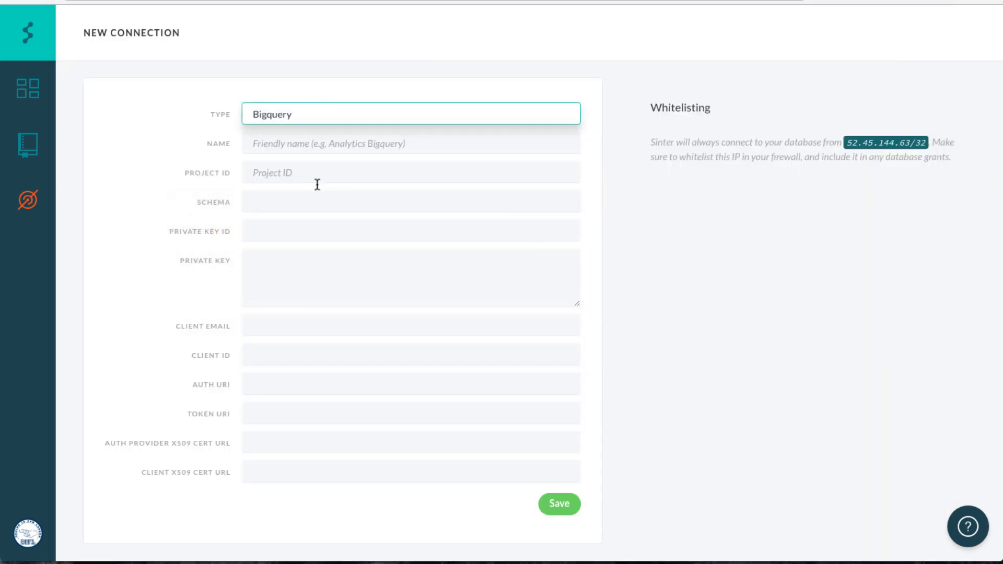
Enter adp-apprenticeship as the connection's project ID, Agency Data Pipeline as its name and agency_data_pipeline as its schema
click(347, 171)
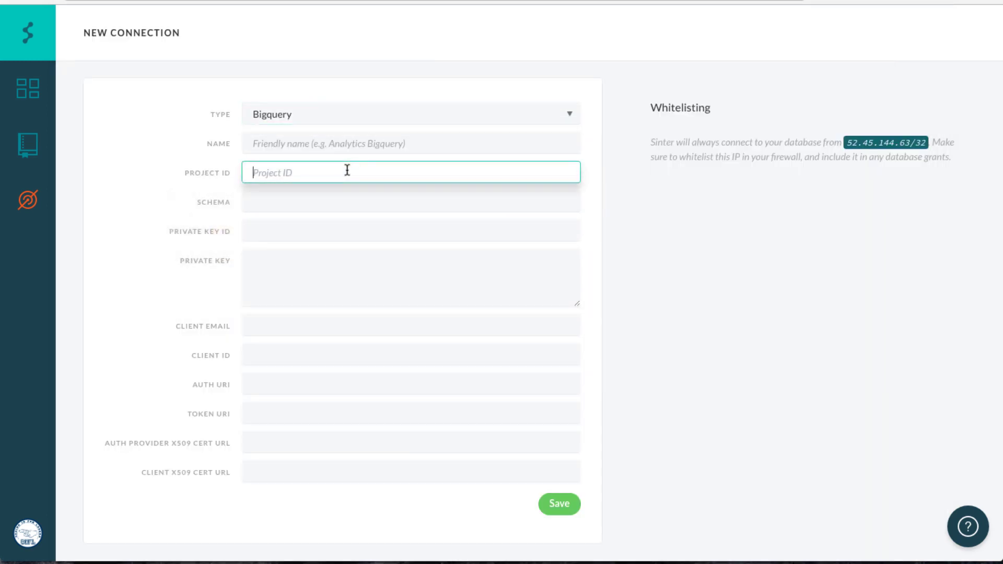
text(adp-apprenticeship)
click(410, 143)
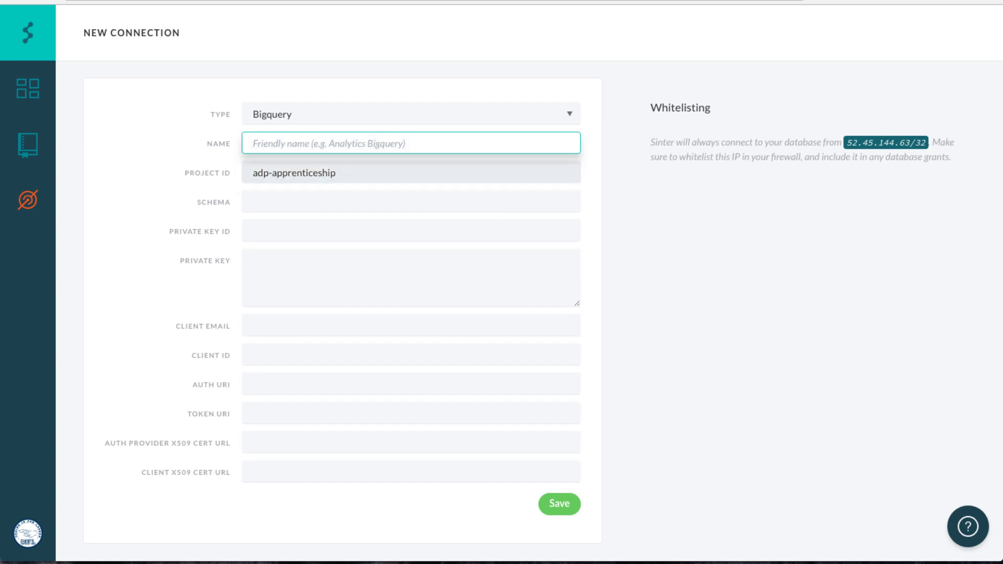
text(Agency Data Pipeline)
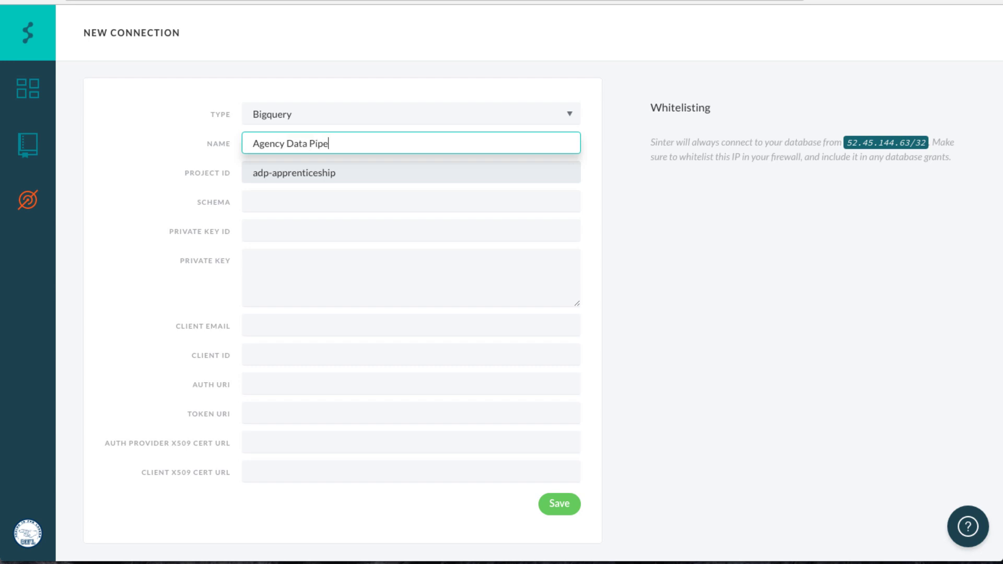
click(411, 202)
text(agenc)
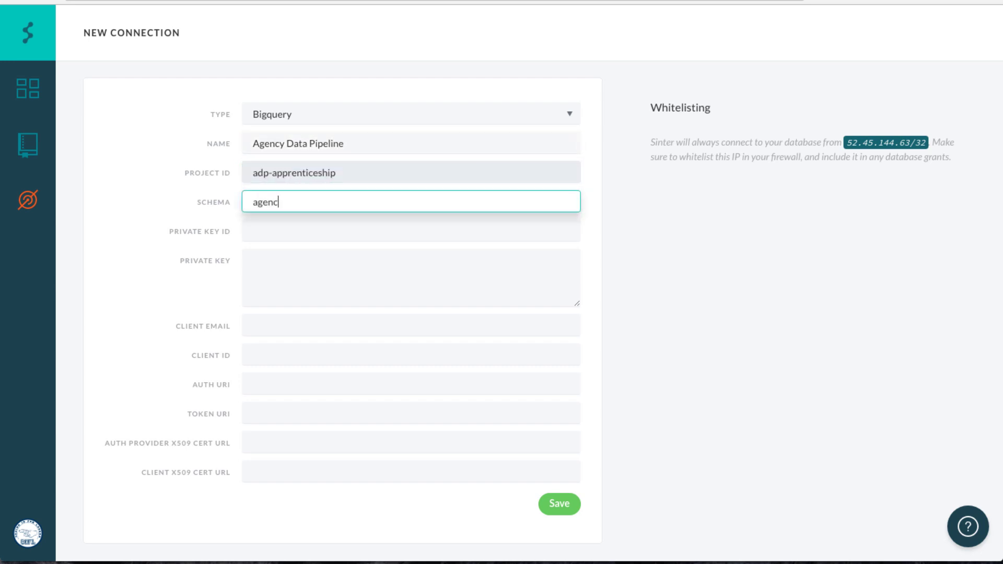
text(y_data_pipeline)
Compare the form's private key fields with the service account JSON file in Sublime Text, and save the connection in Chrome
click(411, 230)
key(super+Tab)
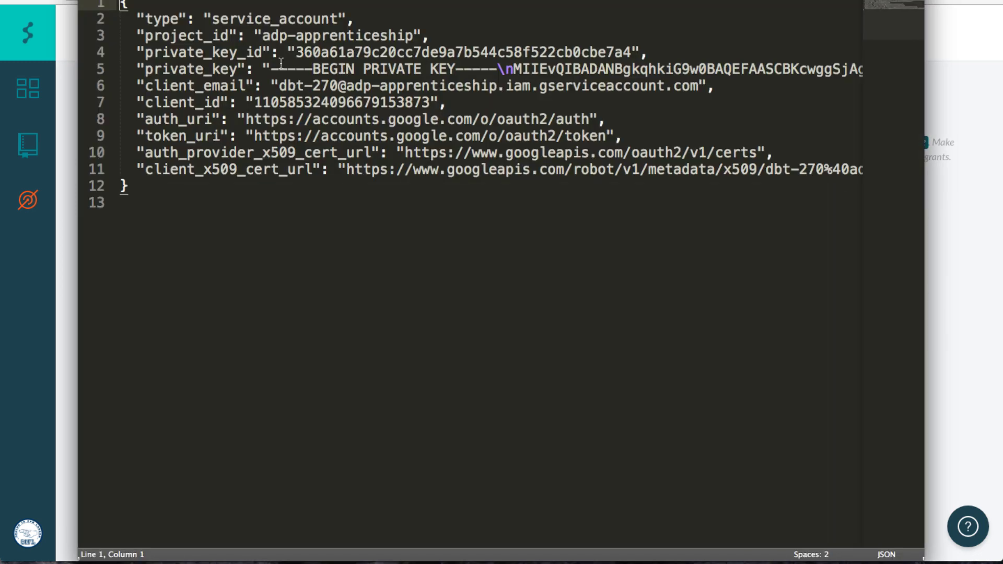
key(super+Tab)
click(309, 280)
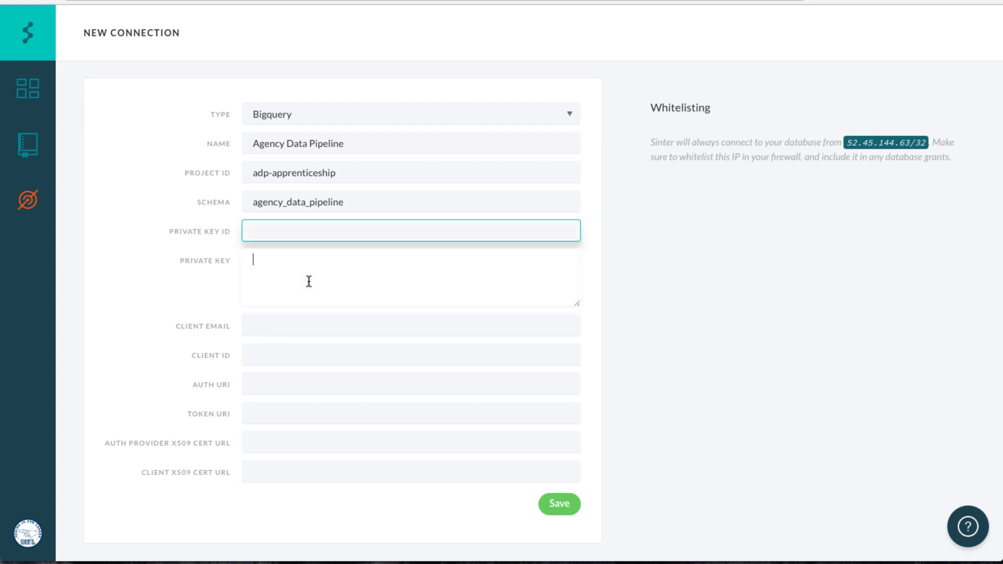
key(super+Tab)
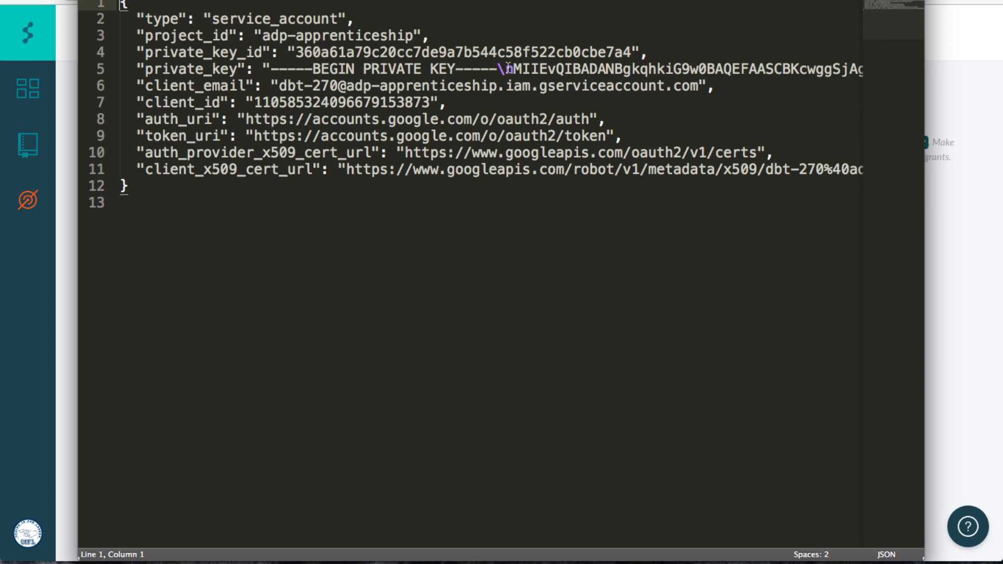
key(super+Tab)
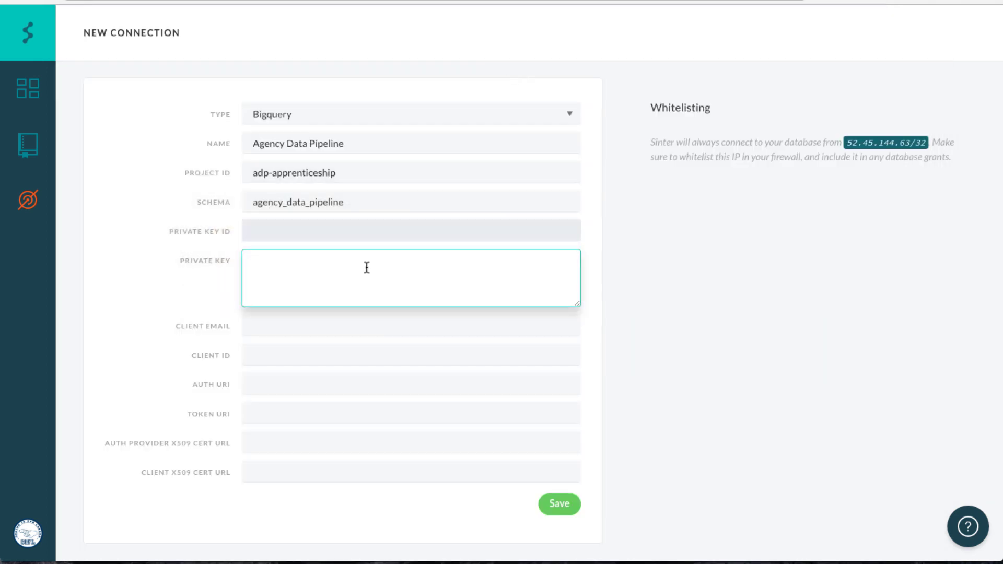
scroll(354, 307, down, 1)
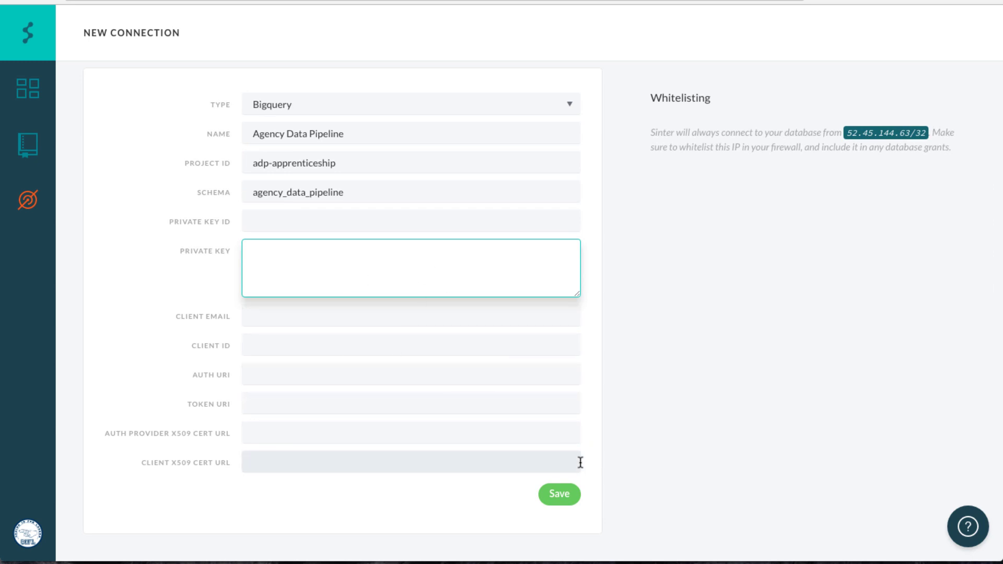
click(559, 494)
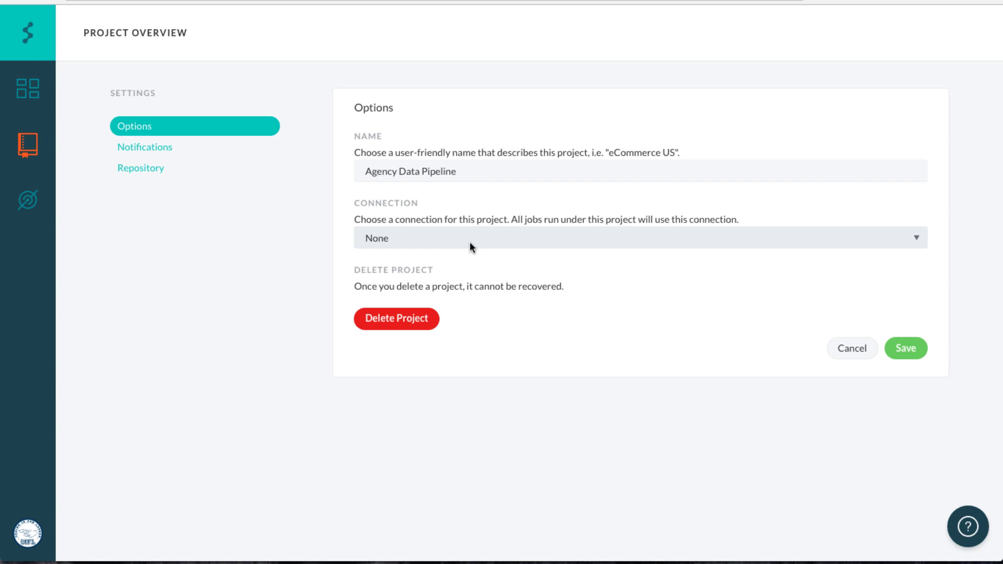
Switch to the Terminal to view the agency-data-pipeline dbt run output, and return to Google Chrome
key(super+Tab)
key(super+Tab)
key(super+Tab)
key(super+Tab)
key(super+Tab)
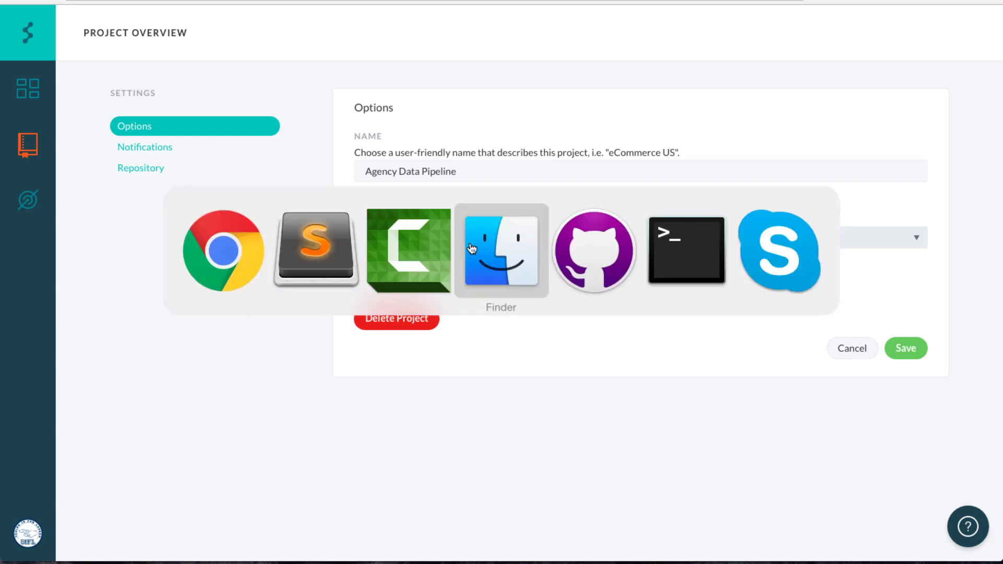
key(super+Tab)
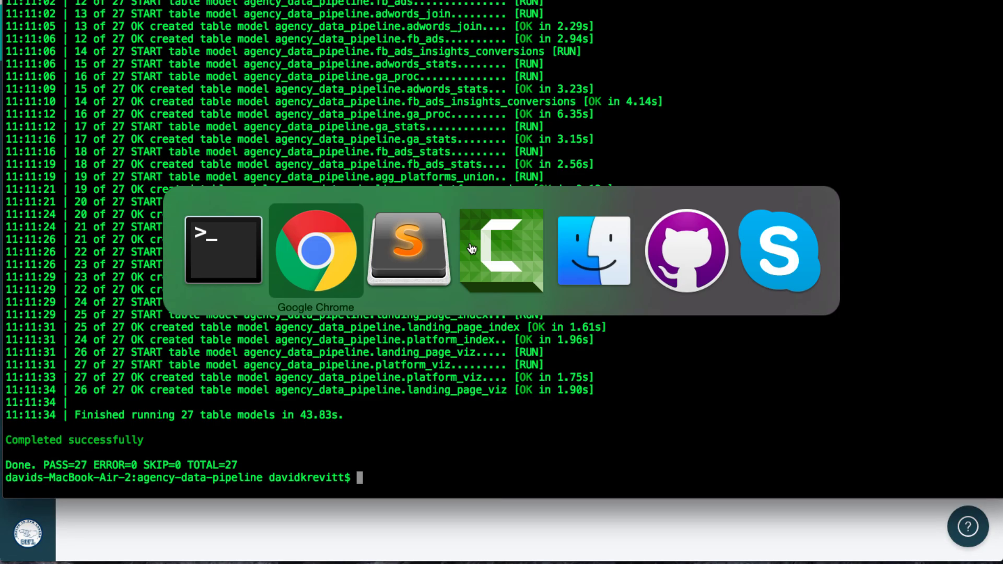